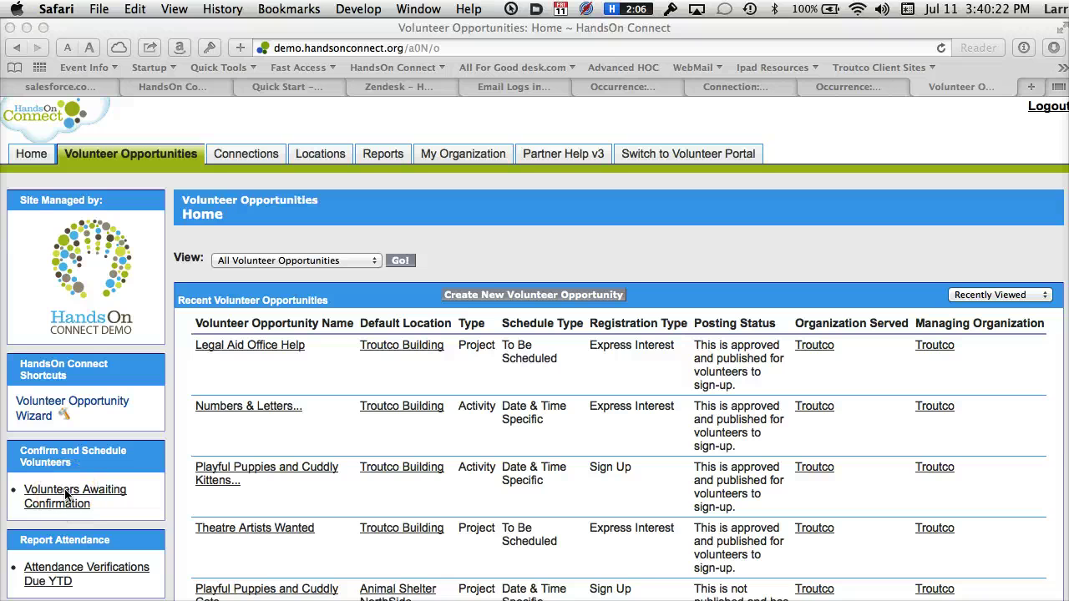
Open the Volunteers Awaiting Confirmation report and go to the Legal Aid Office Help occurrence OC-032923
left_click(65, 494)
left_click(65, 494)
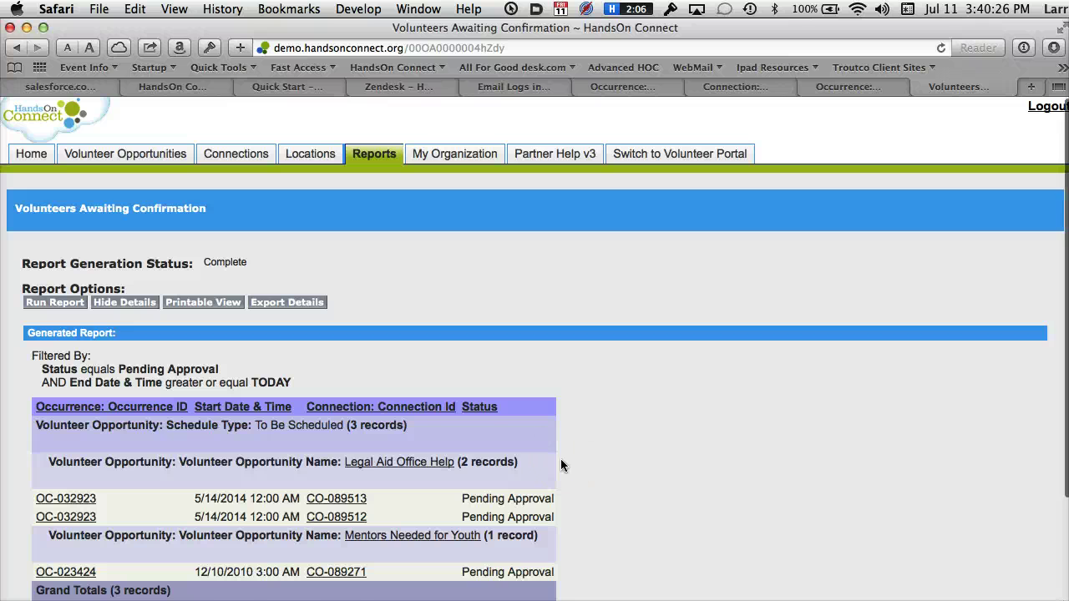
scroll(560, 459, "down", 2)
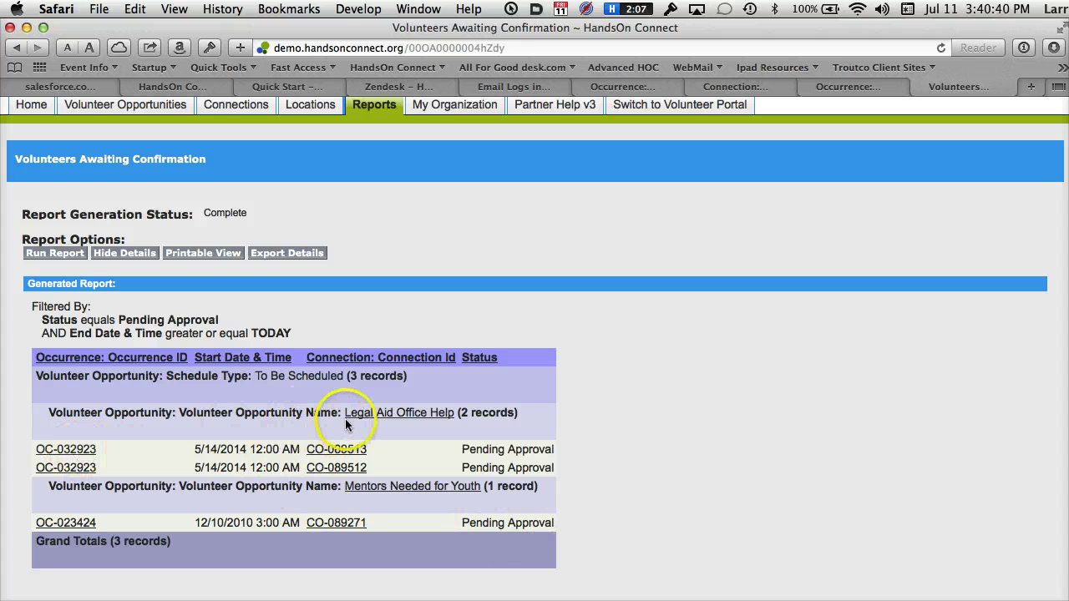
left_click(67, 450)
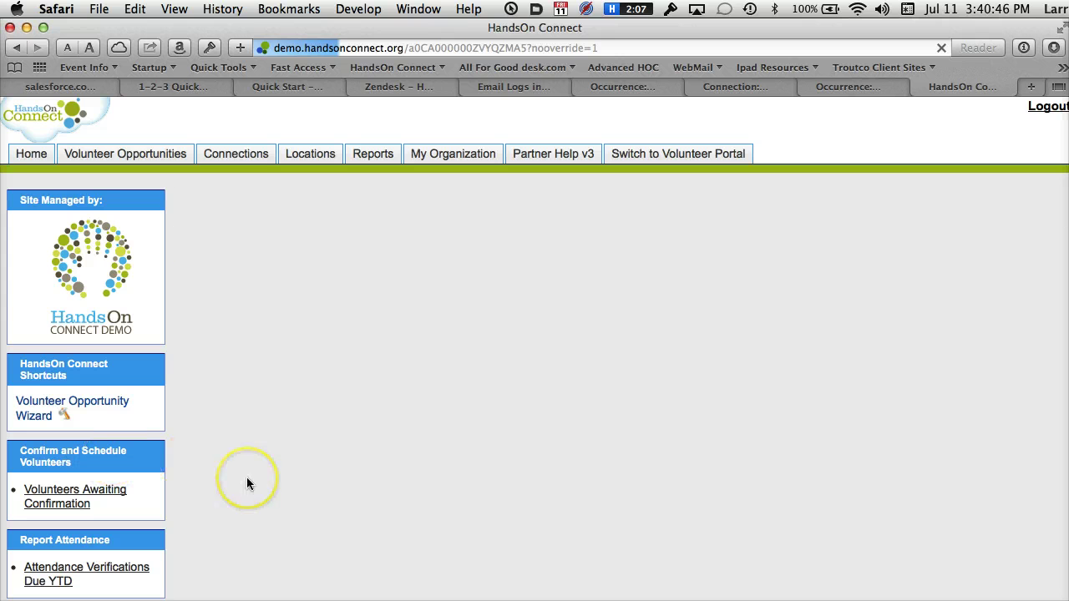
Review the occurrence's summary stats and confirmed volunteers, and display its list of pending volunteers
scroll(247, 482, "down", 1)
scroll(247, 483, "down", 10)
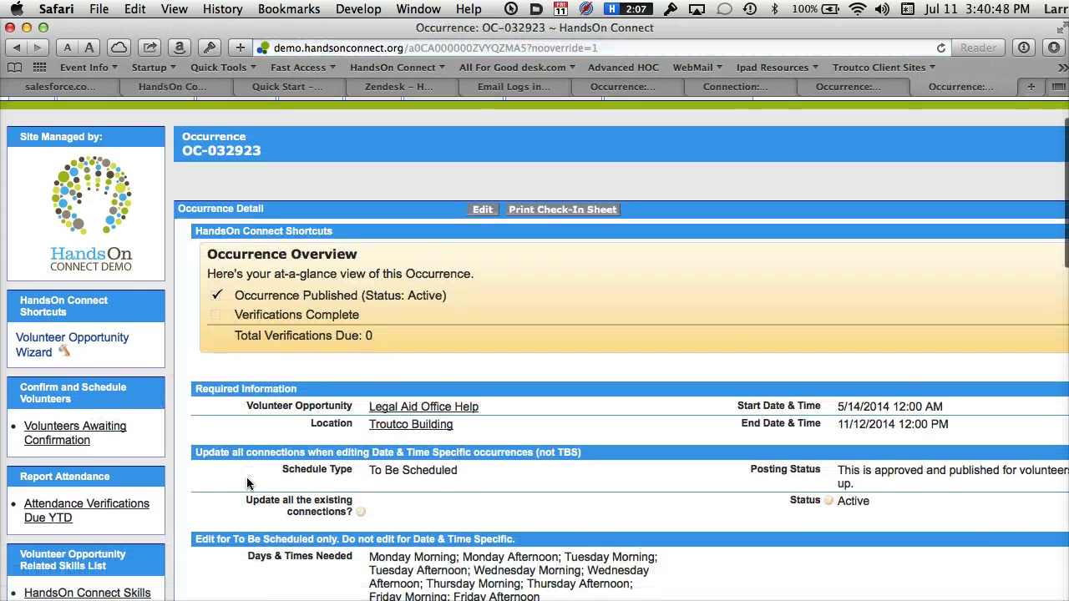
scroll(246, 477, "down", 7)
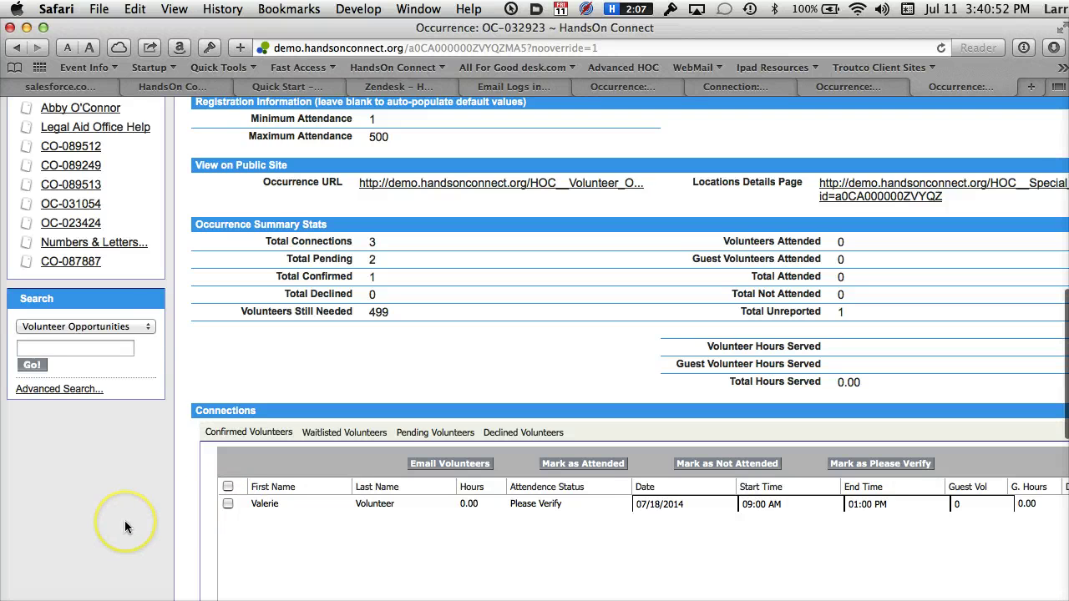
scroll(124, 521, "down", 3)
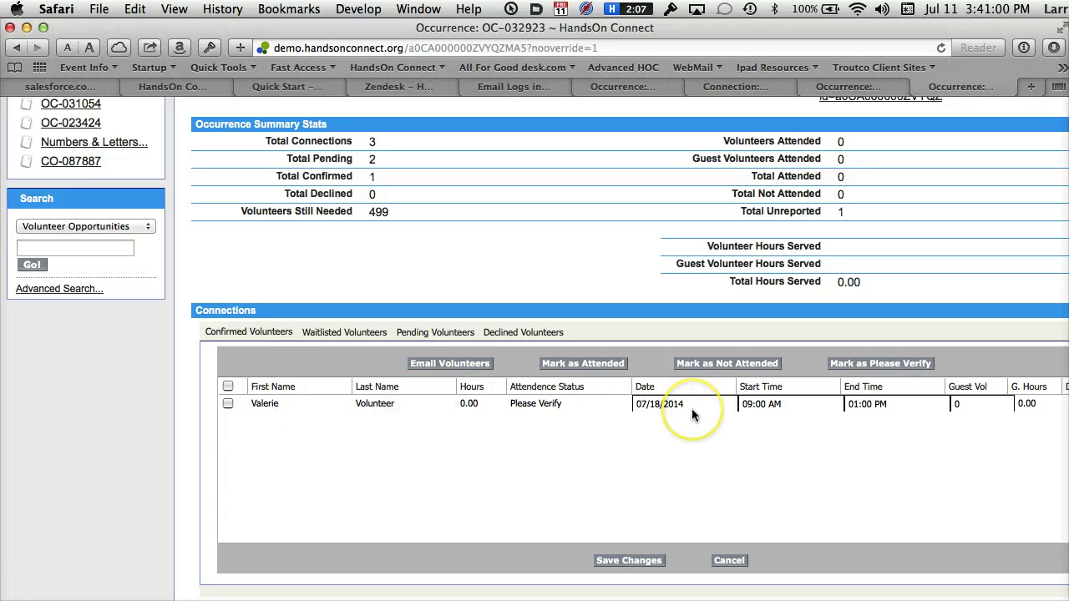
left_click(424, 336)
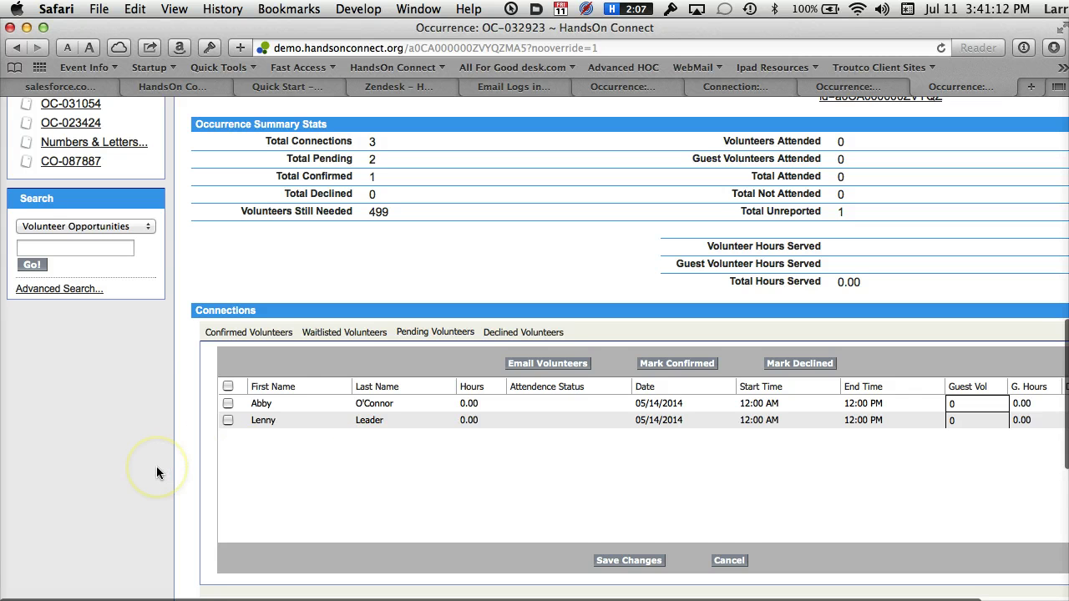
Select all pending volunteers, view the email form addressed to them, close it unsent and clear the selection
scroll(157, 469, "down", 2)
scroll(156, 466, "down", 1)
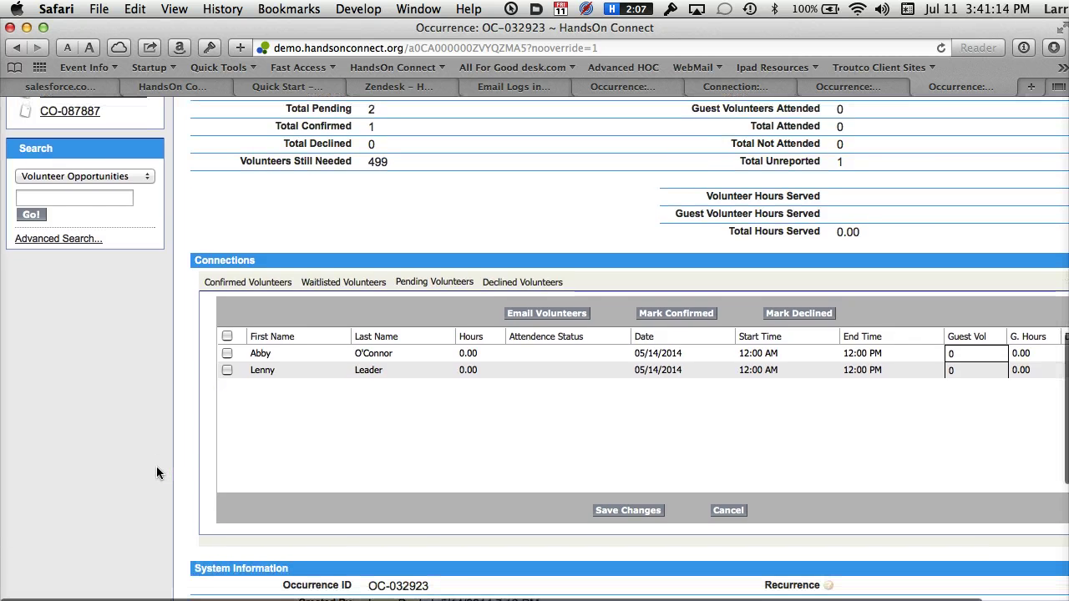
left_click(227, 337)
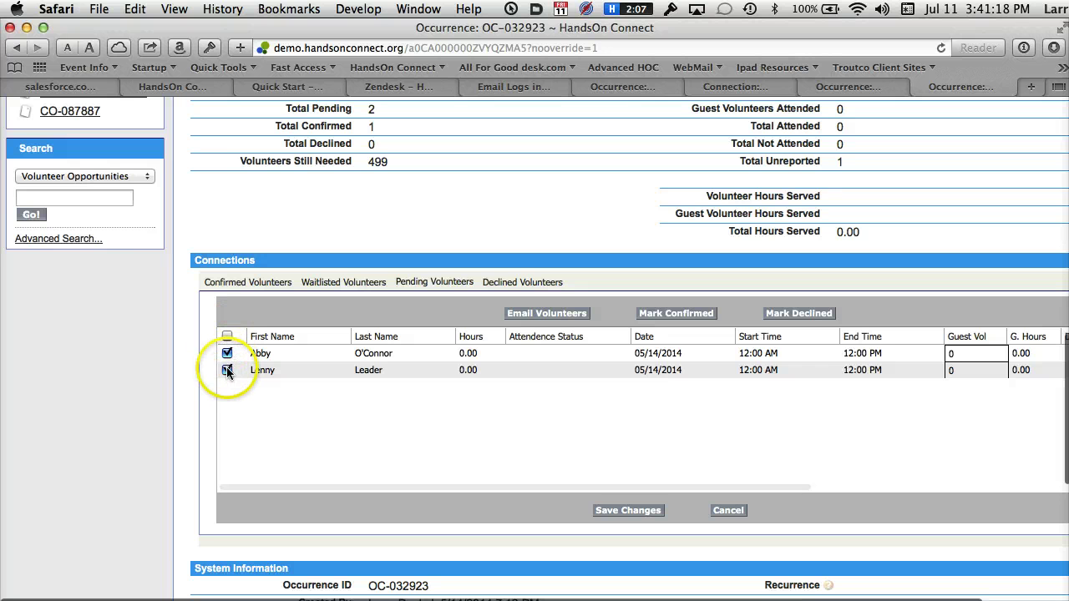
left_click(538, 318)
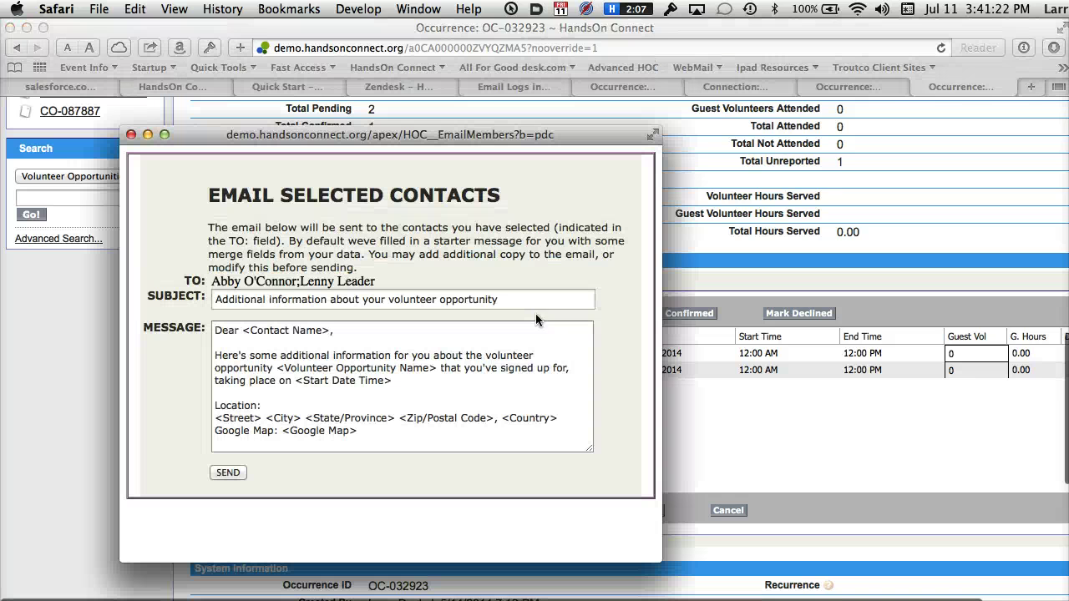
left_click(465, 362)
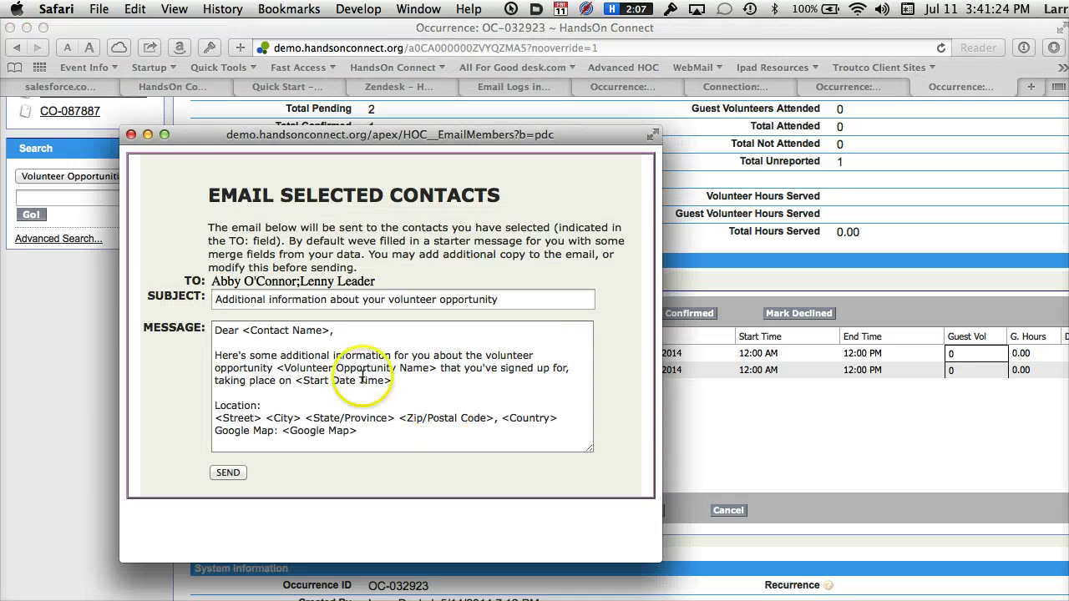
left_click(131, 135)
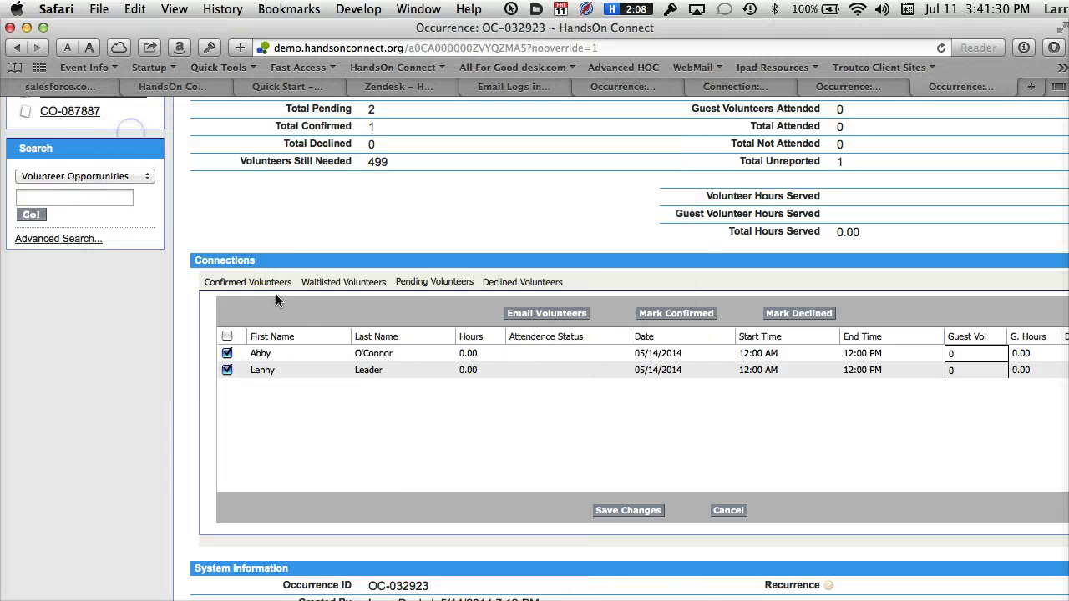
left_click(229, 370)
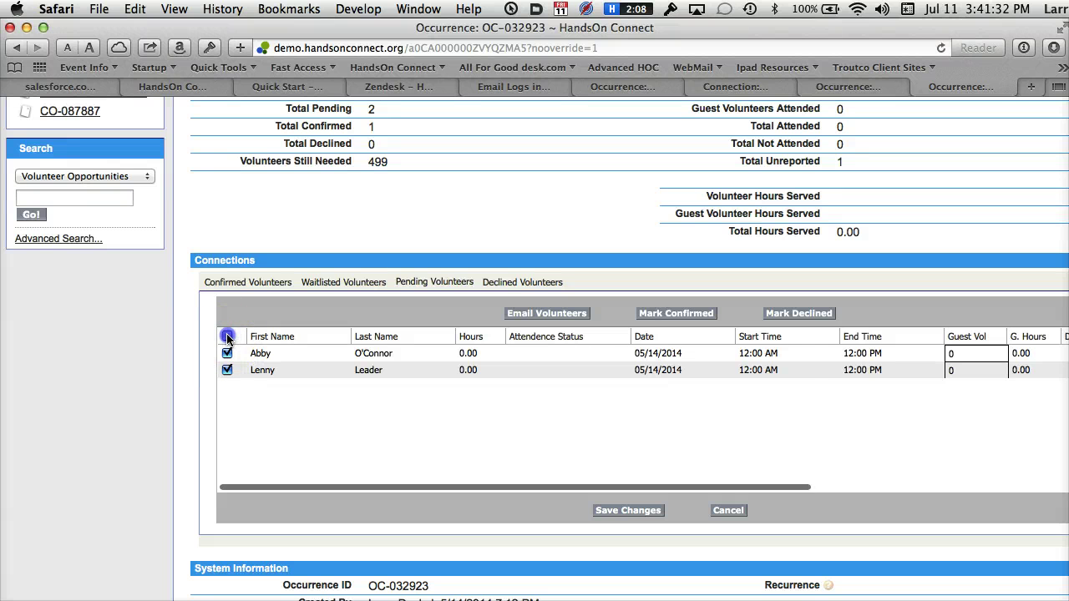
Open the contact record of the last volunteer in the Connections related list and examine the background check, volunteer history and skill ratings
scroll(139, 473, "down", 8)
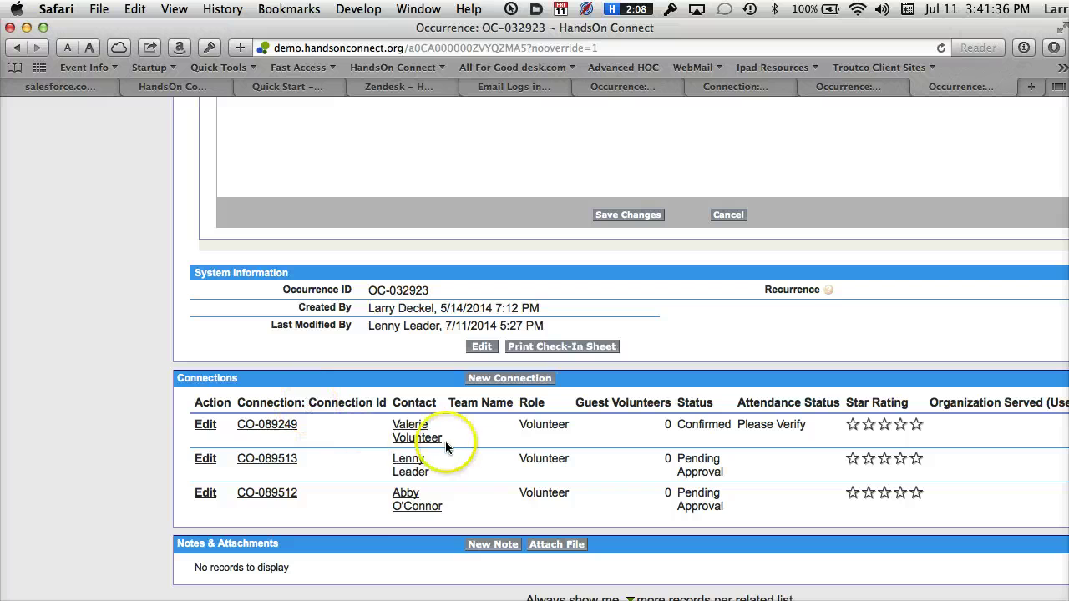
left_click(409, 500)
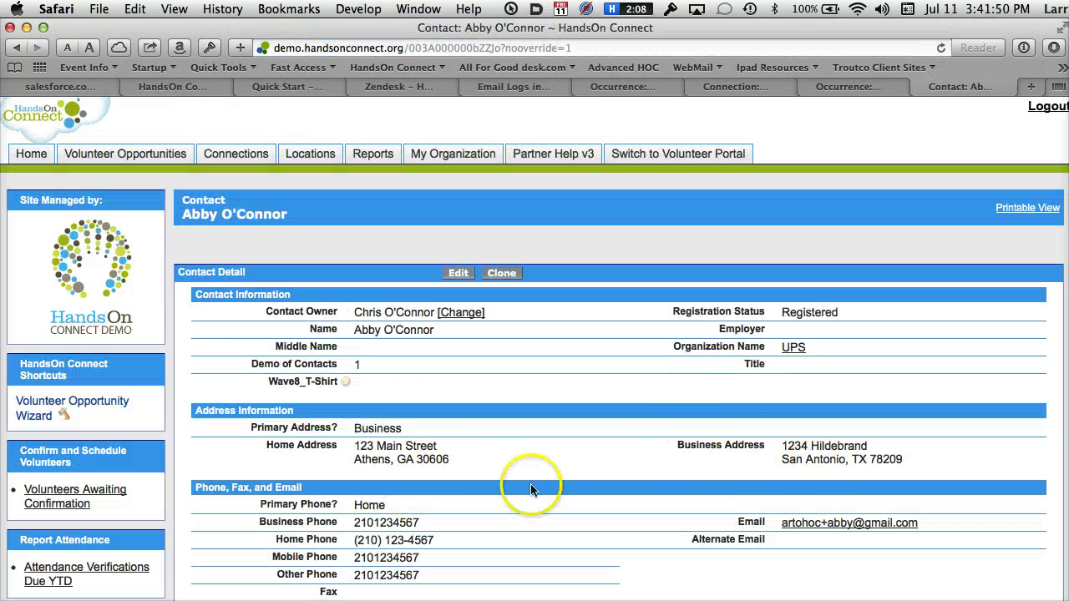
scroll(509, 484, "down", 3)
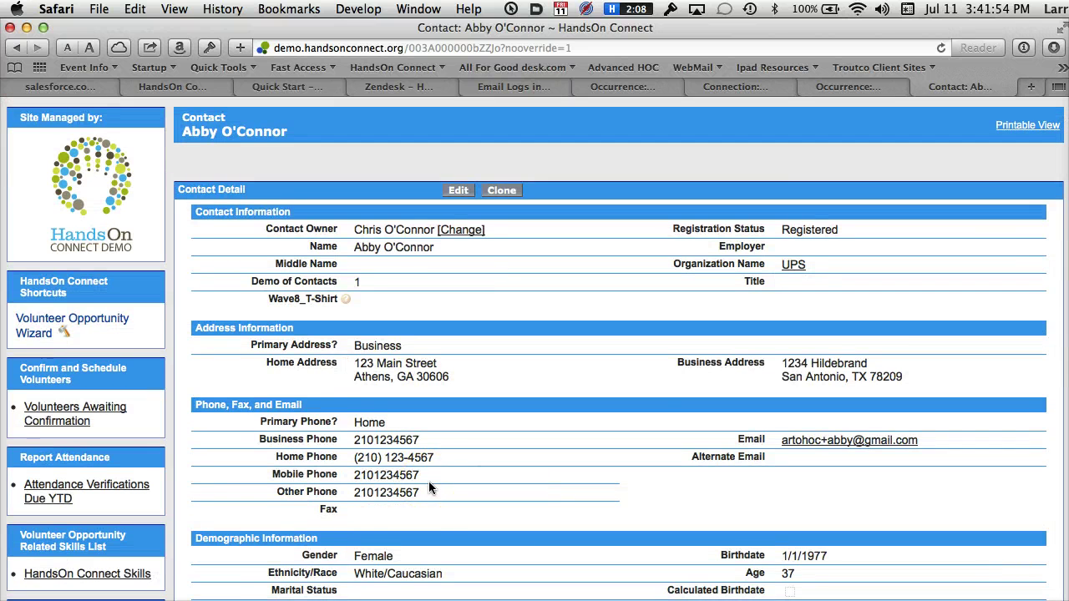
scroll(428, 481, "down", 10)
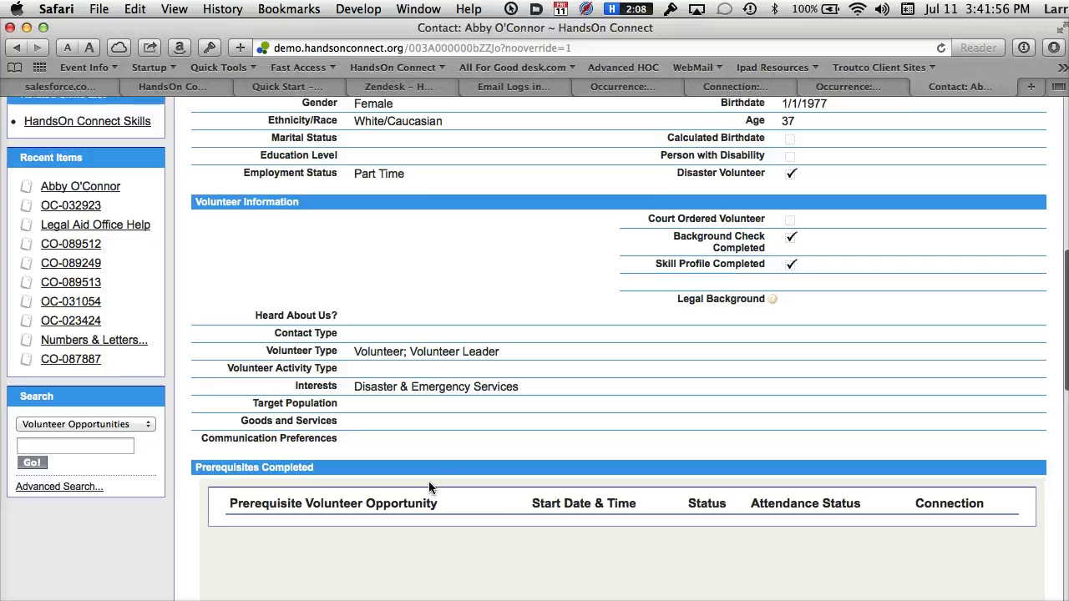
scroll(428, 481, "up", 1)
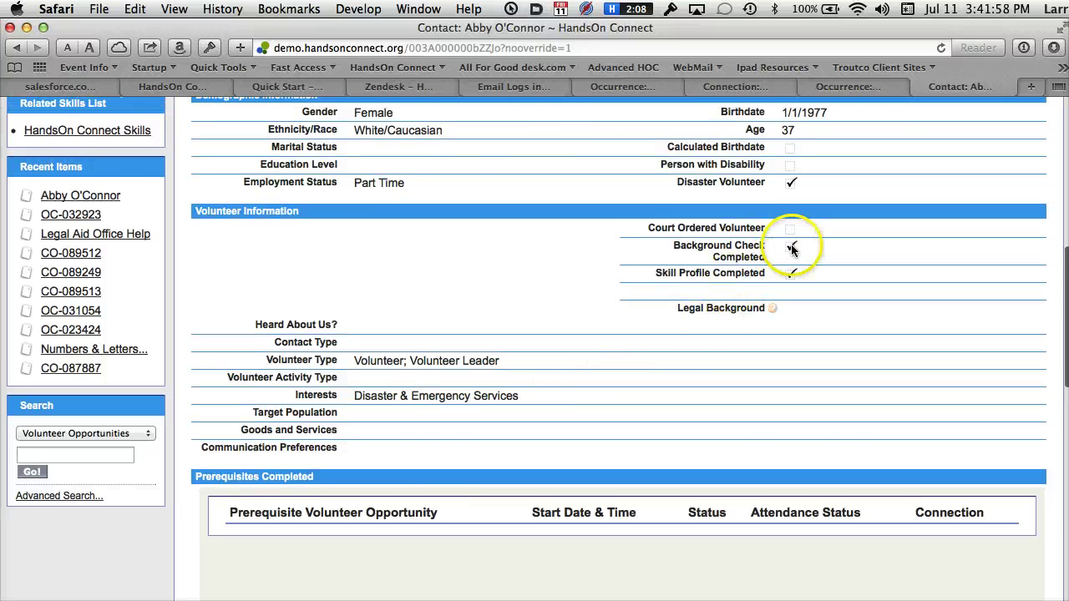
scroll(424, 446, "down", 12)
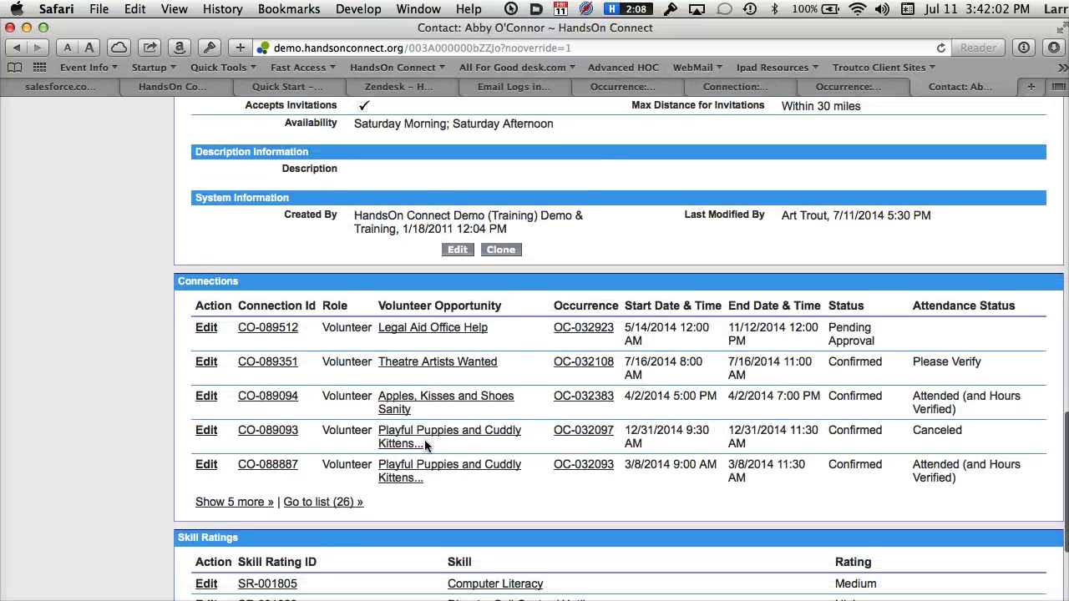
left_click(419, 474)
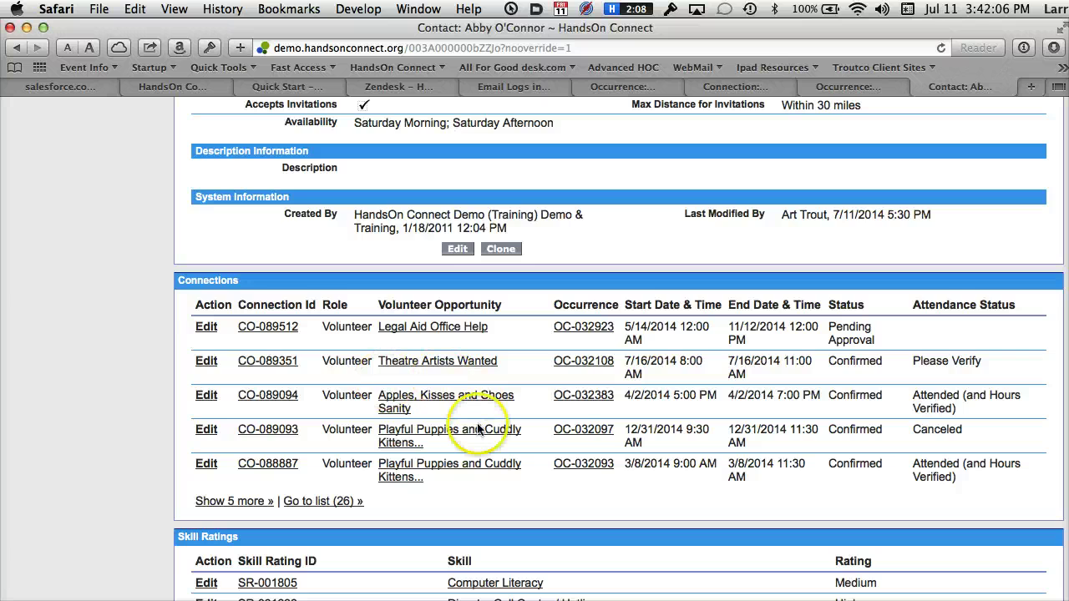
scroll(468, 426, "down", 5)
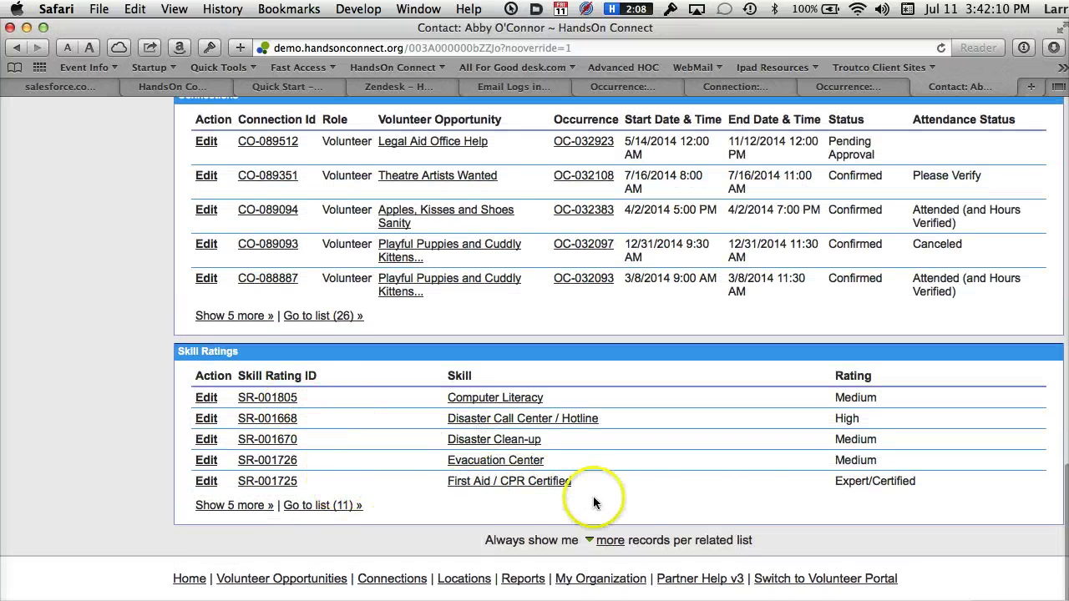
scroll(695, 497, "up", 15)
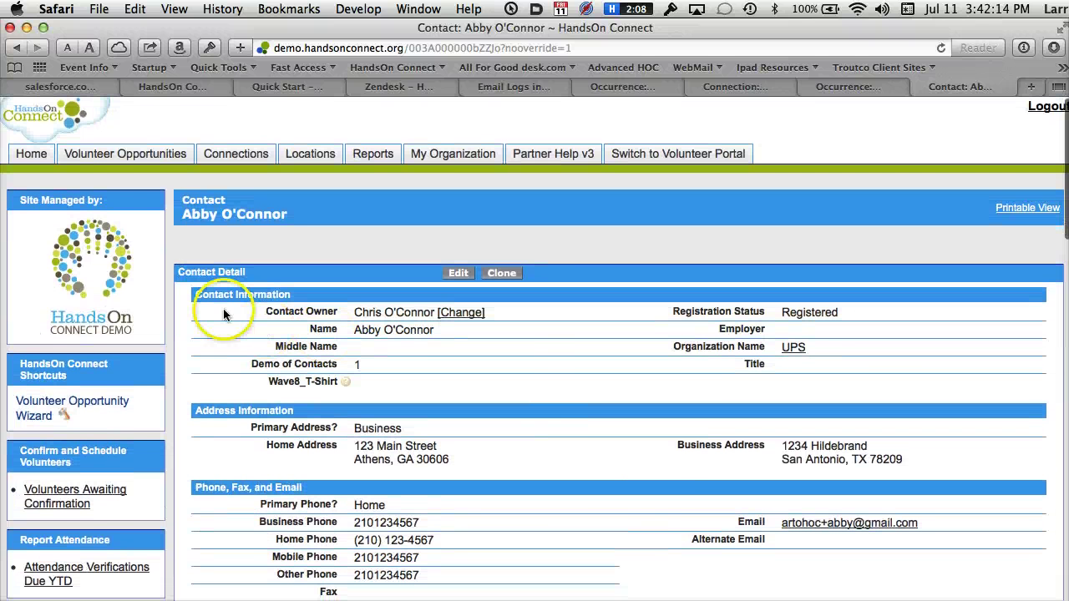
Return to the occurrence, resending the form, and mark the first pending volunteer as confirmed
left_click(17, 48)
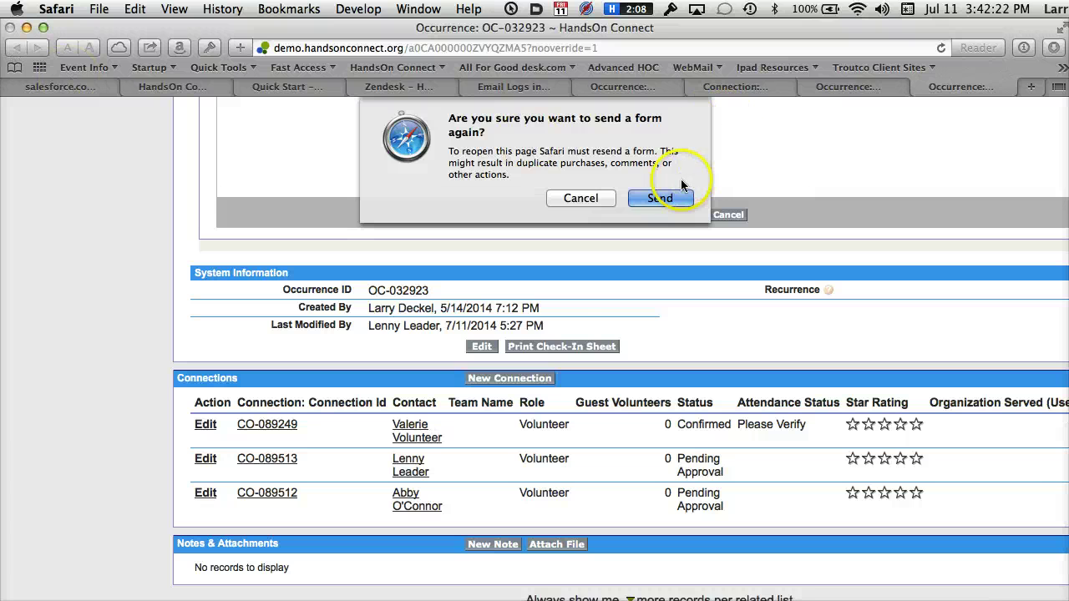
left_click(664, 198)
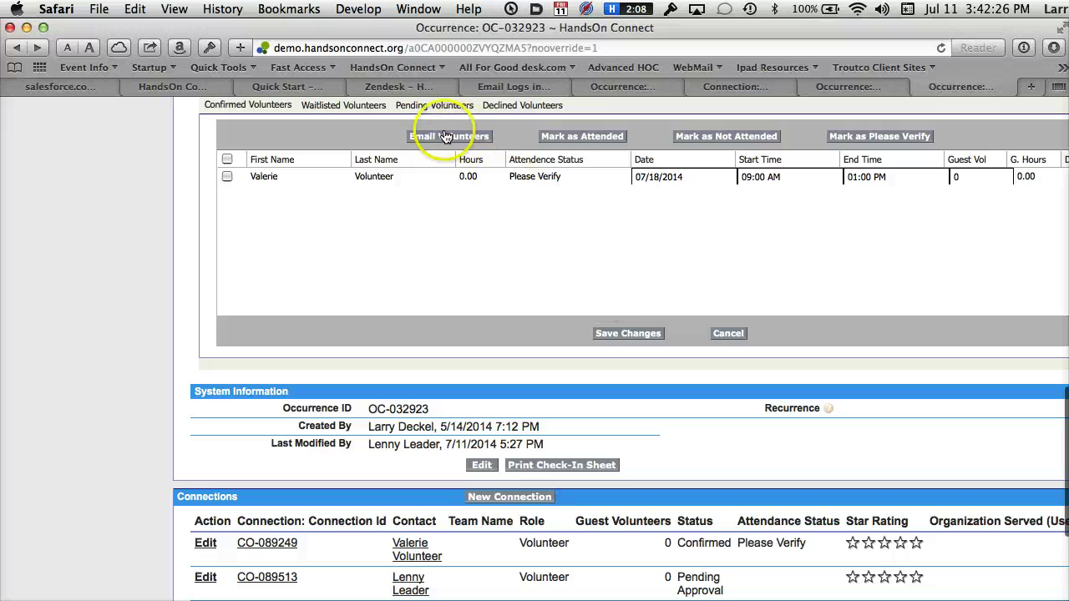
left_click(434, 105)
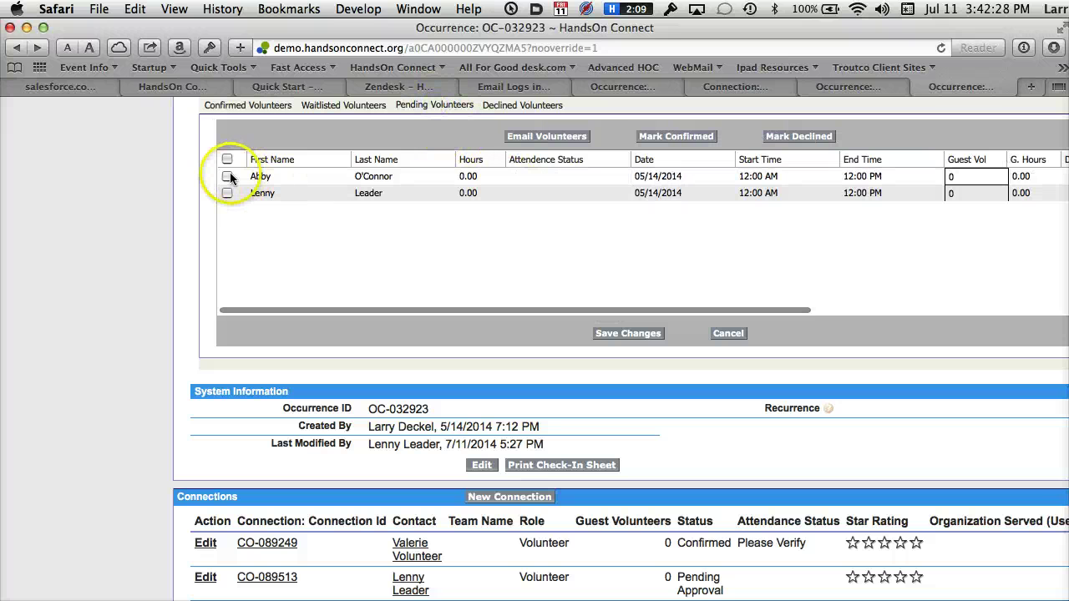
left_click(227, 178)
scroll(176, 236, "up", 3)
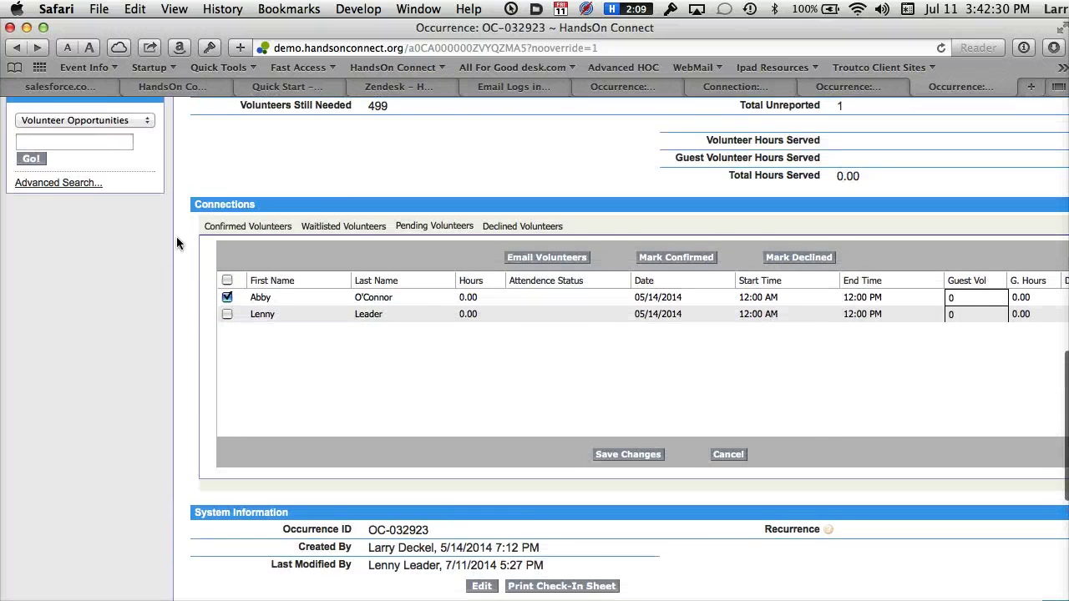
left_click(689, 262)
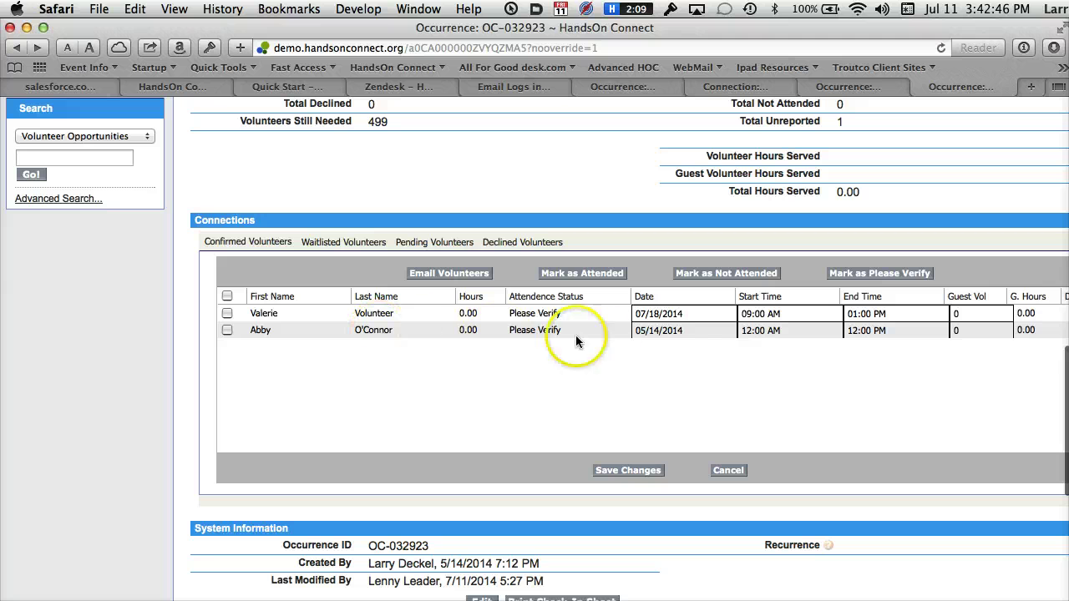
Schedule the second confirmed volunteer for 07/22/2014 from 9:00 AM to 11:00 AM and save the changes
left_click(700, 332)
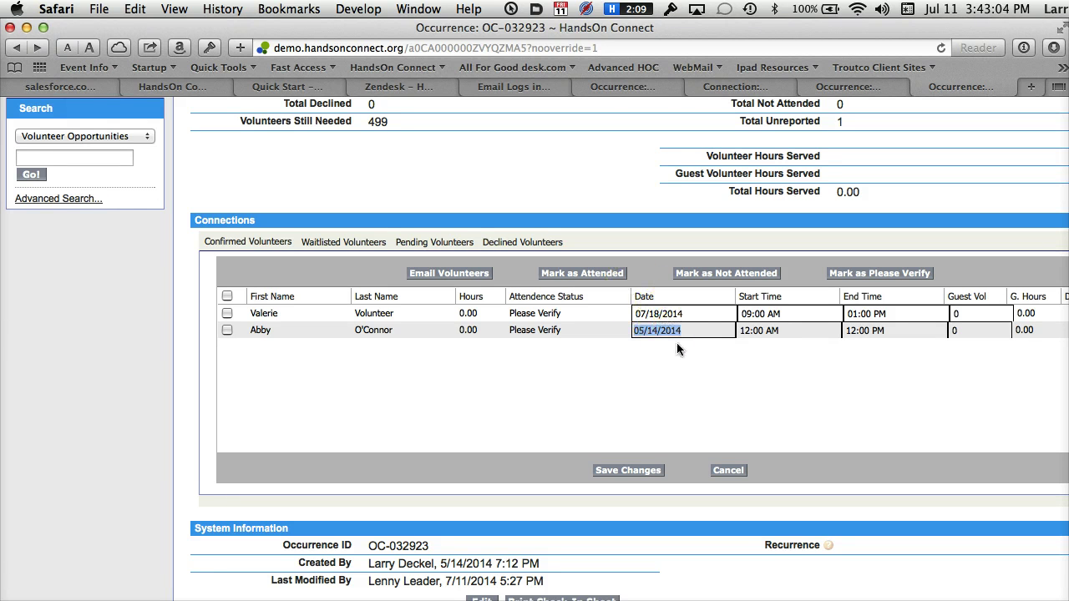
type("07")
left_click(782, 332)
double_click(781, 332)
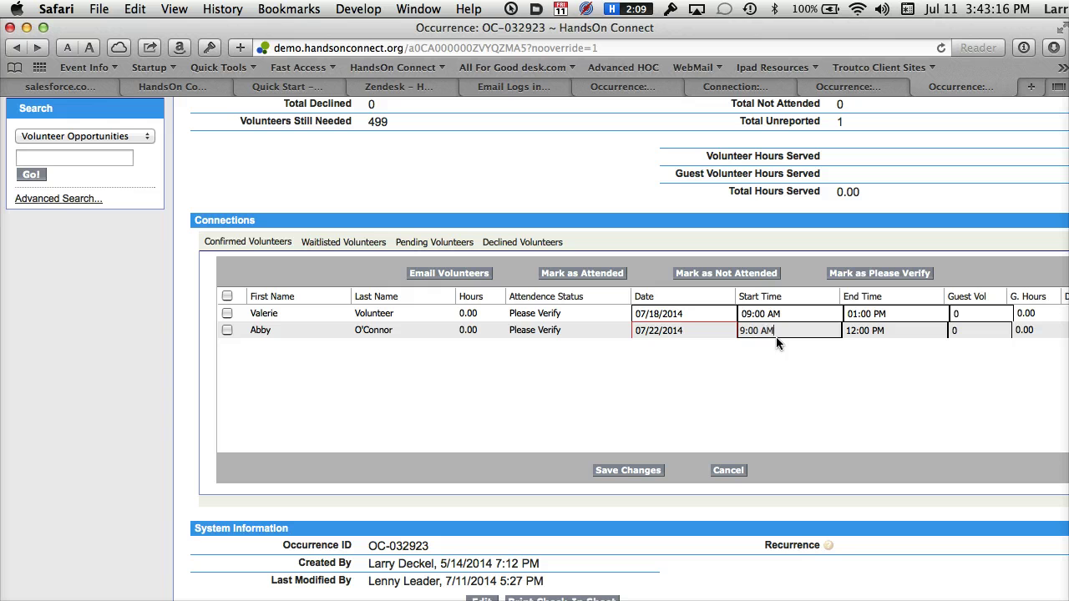
left_click(893, 328)
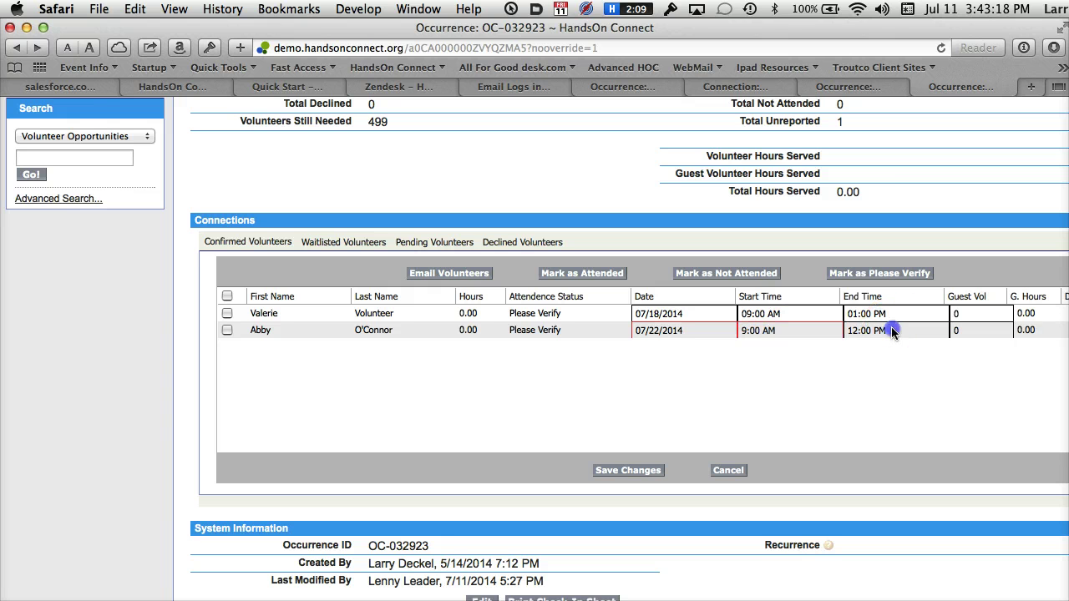
triple_click(891, 328)
type("11:0")
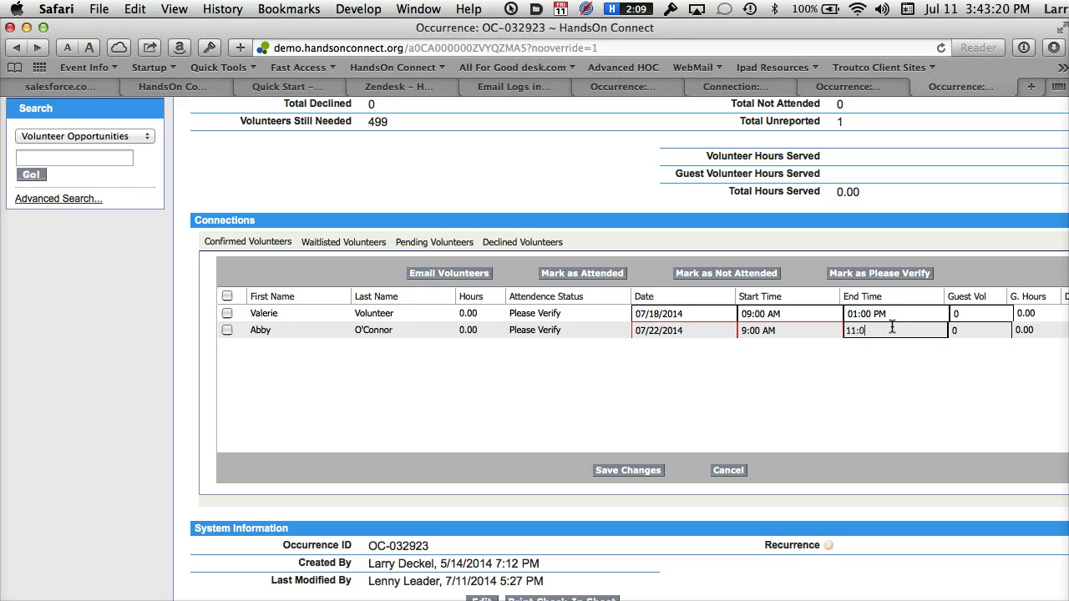
type("0 AM")
key("Tab")
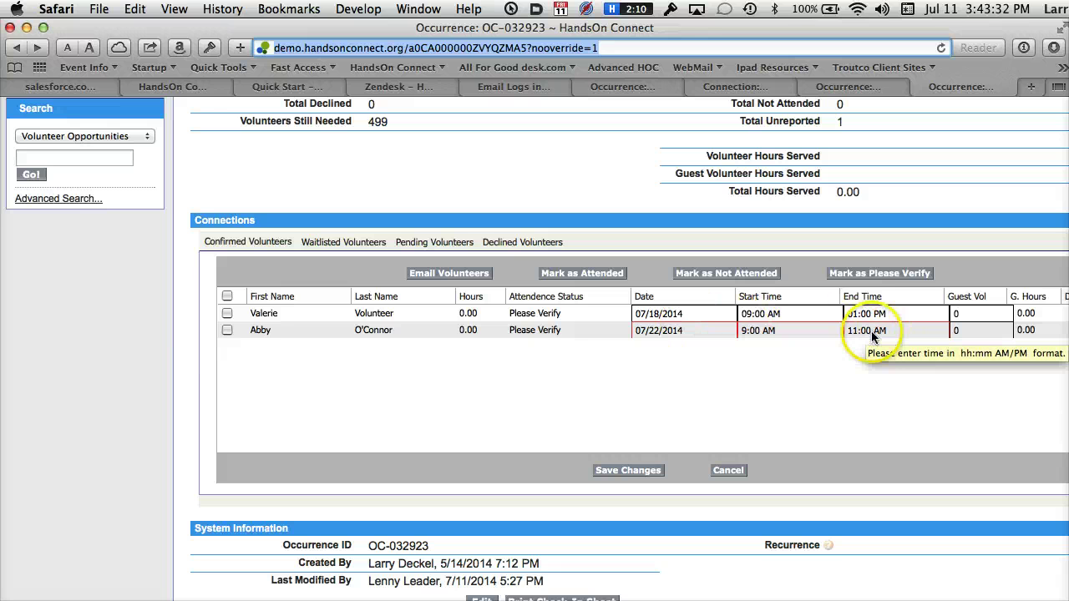
left_click(615, 471)
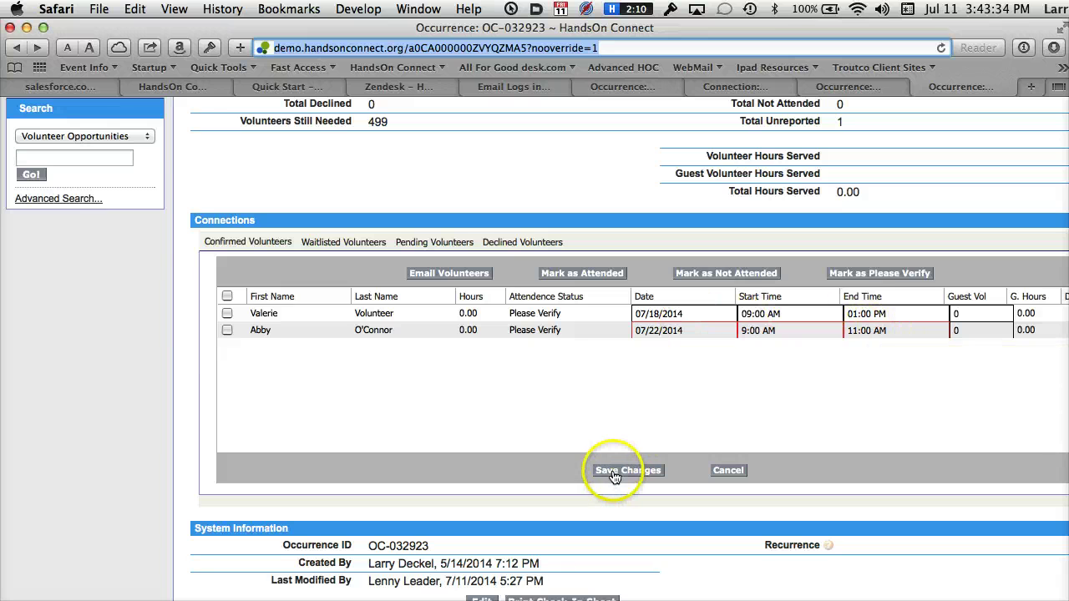
left_click(615, 472)
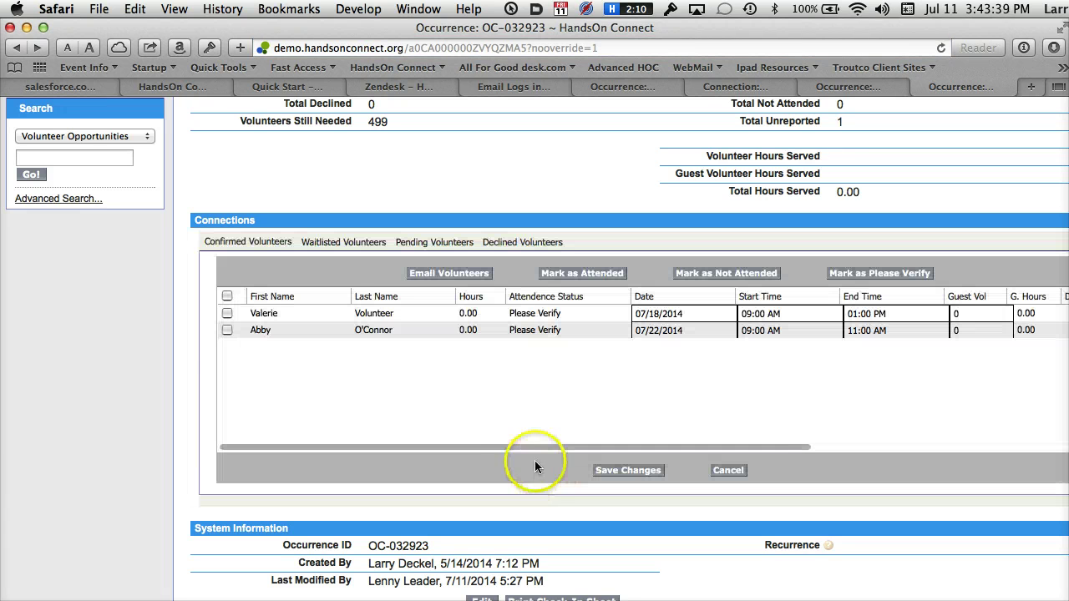
left_click_drag(535, 460, 511, 441)
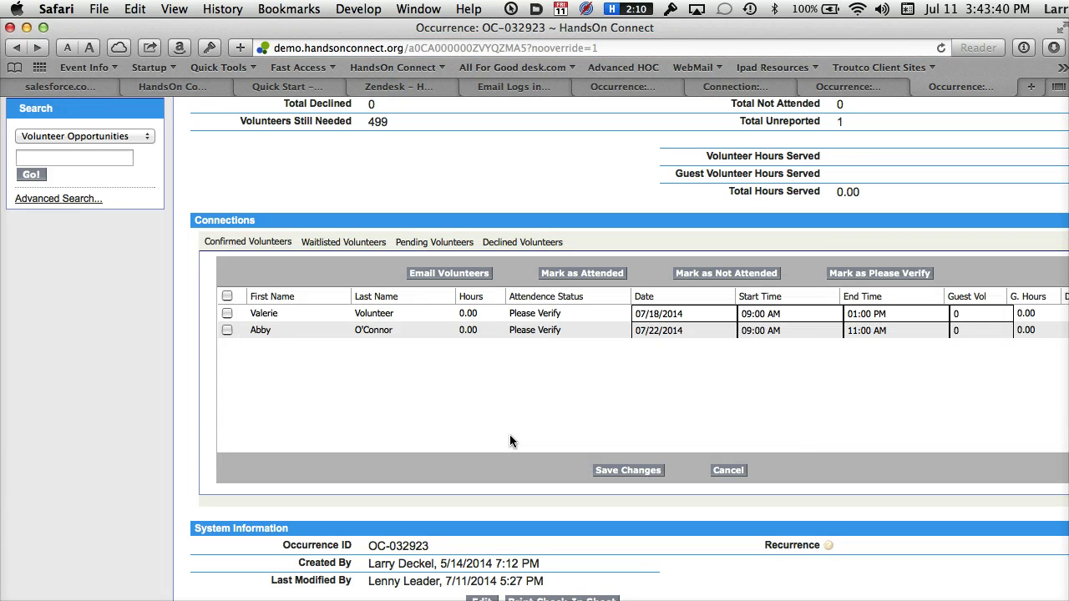
Select the remaining pending volunteer in the Connections list and mark them as declined with a decline reason
left_click(494, 430)
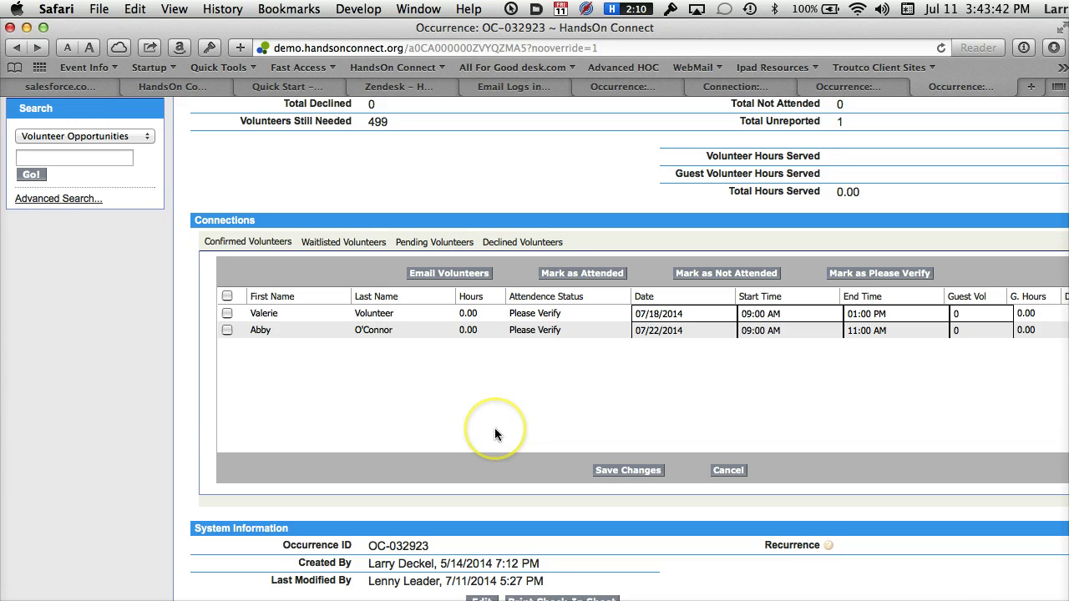
left_click(480, 368)
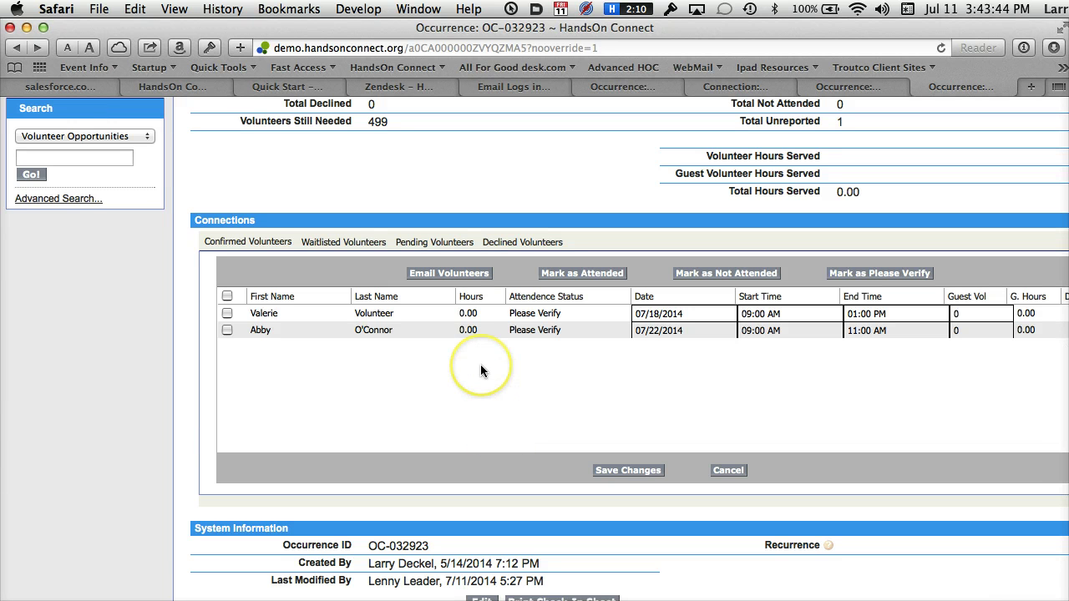
left_click(446, 243)
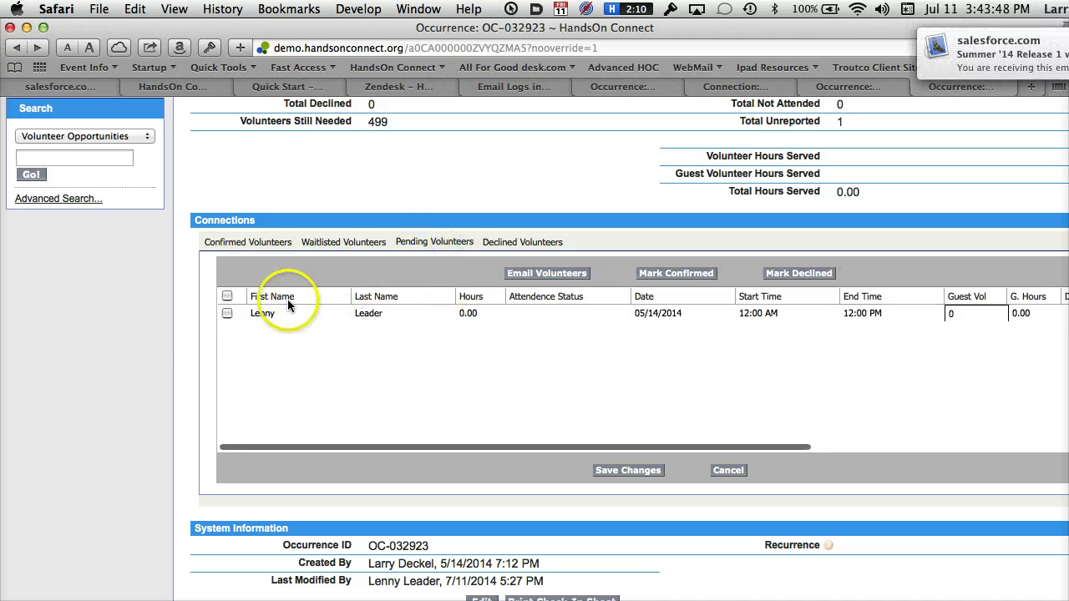
left_click(227, 314)
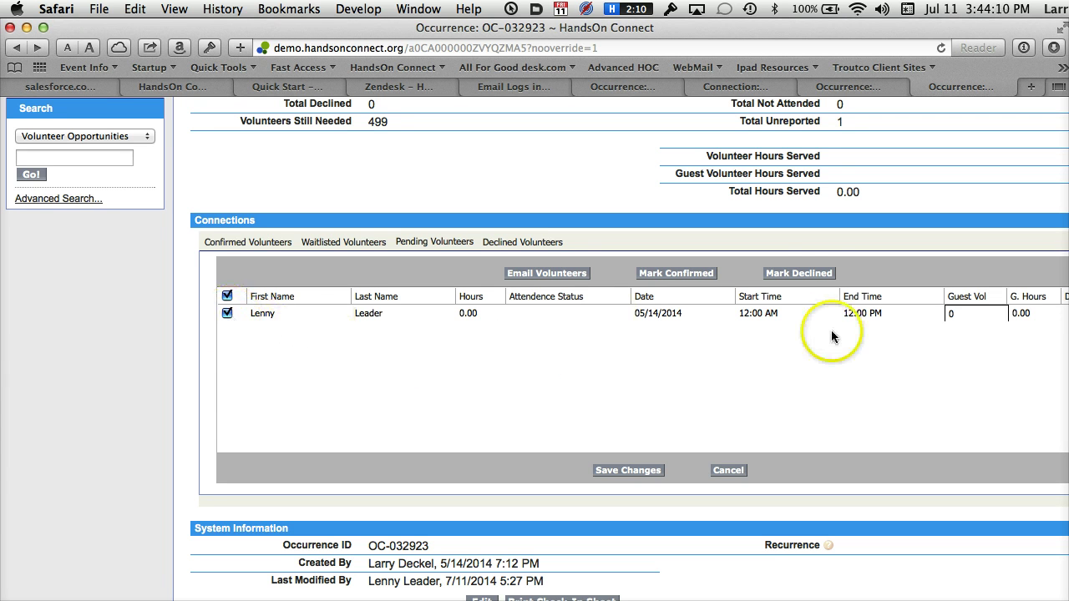
left_click(807, 274)
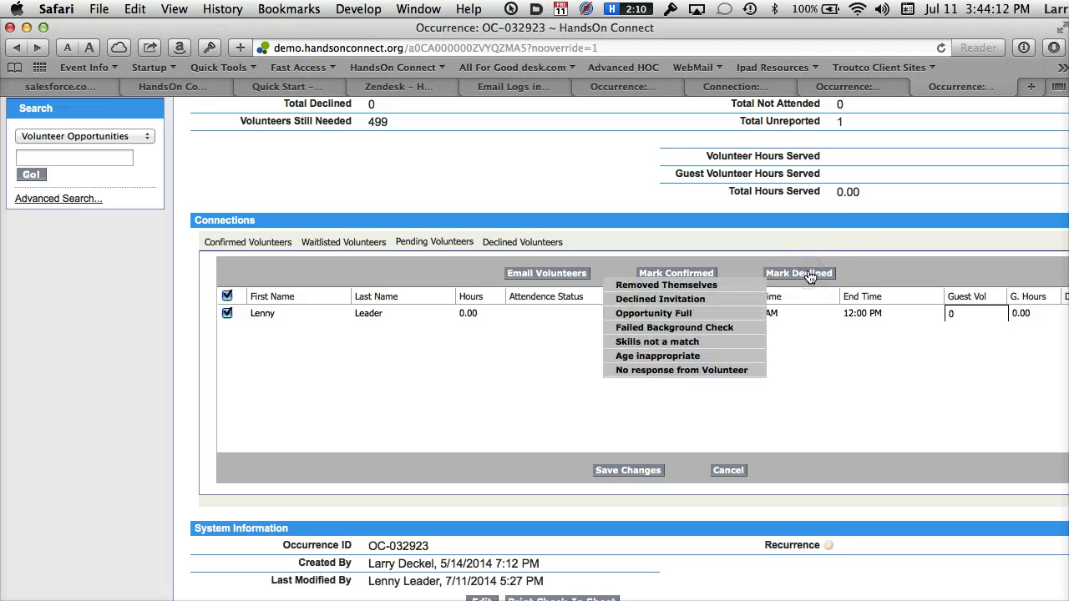
mouse_move(806, 275)
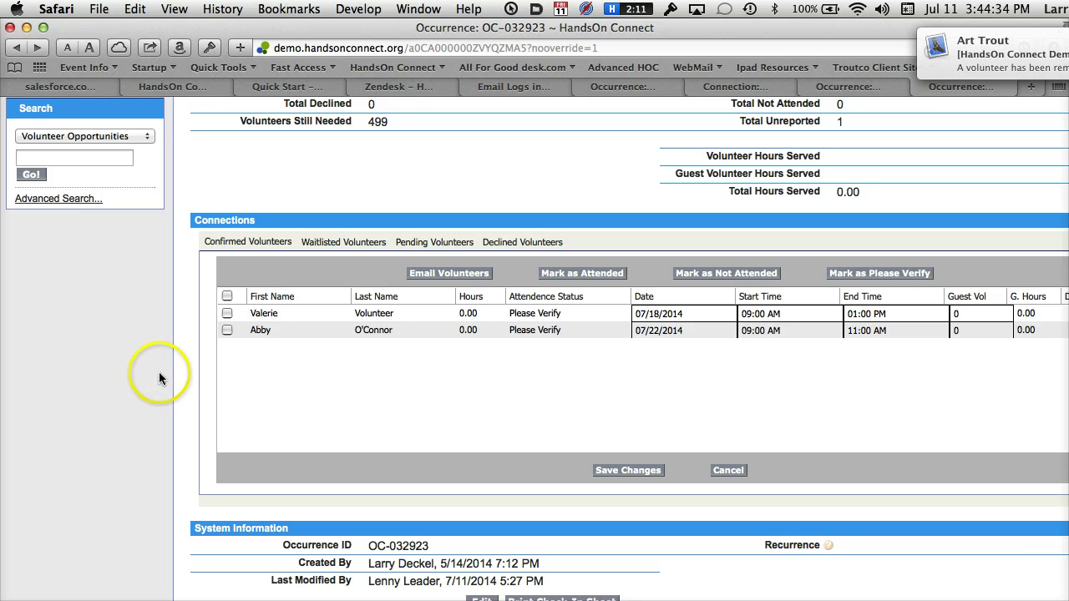
Review the occurrence's summary stats, registration limits, coordinator information and scheduling details above the Connections list
scroll(183, 377, "up", 5)
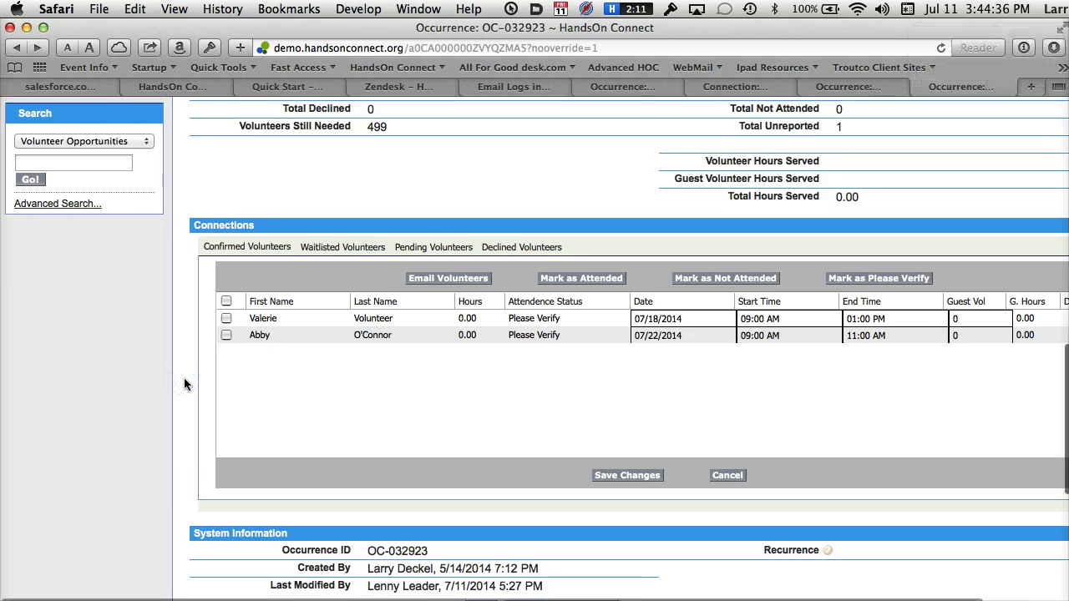
scroll(185, 384, "up", 2)
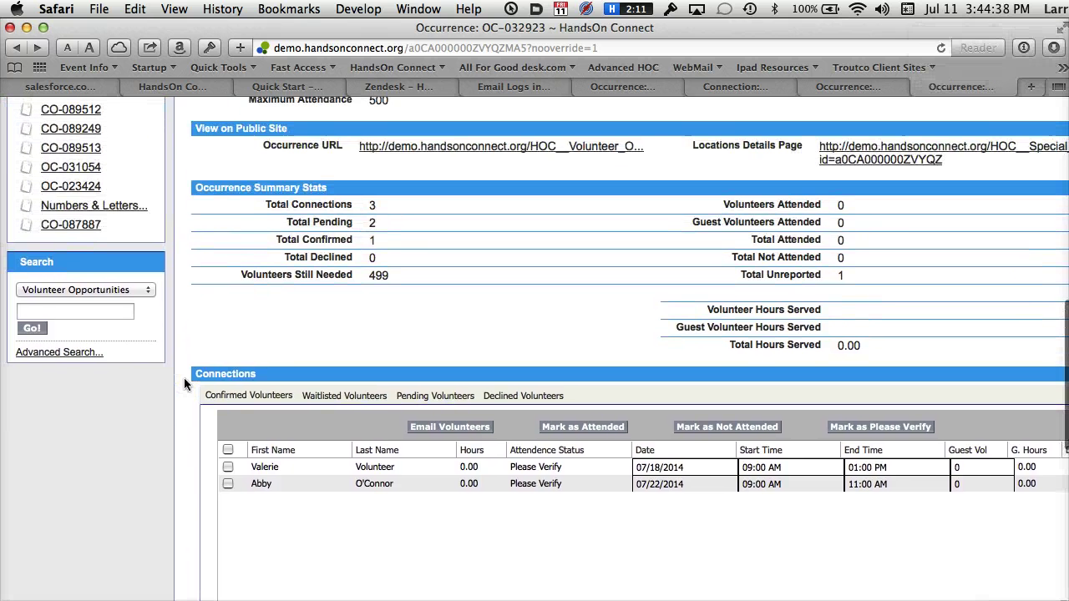
scroll(186, 384, "up", 3)
scroll(185, 384, "up", 2)
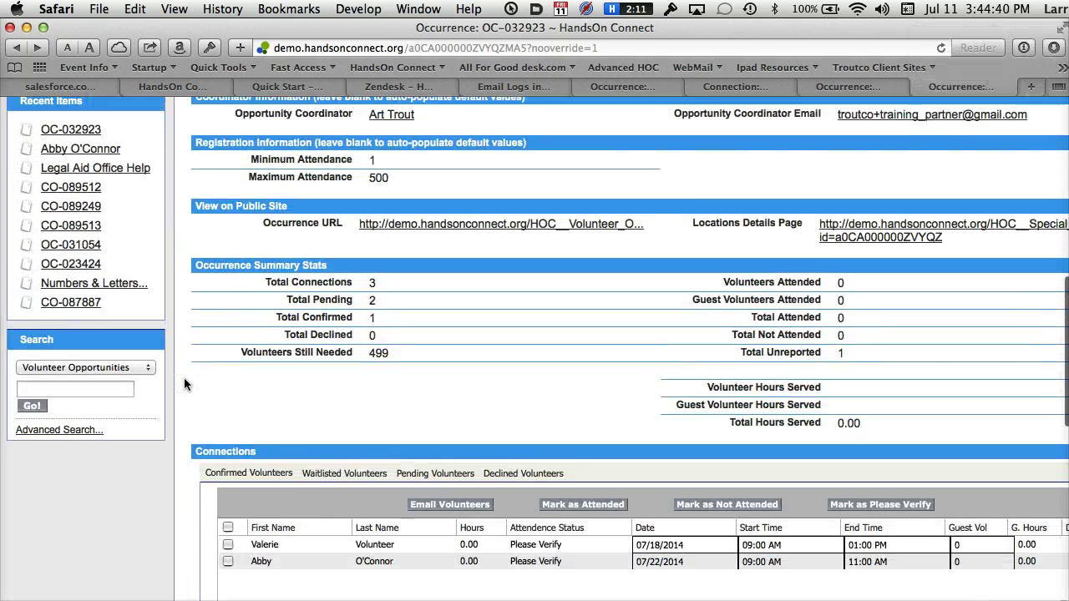
scroll(185, 384, "up", 7)
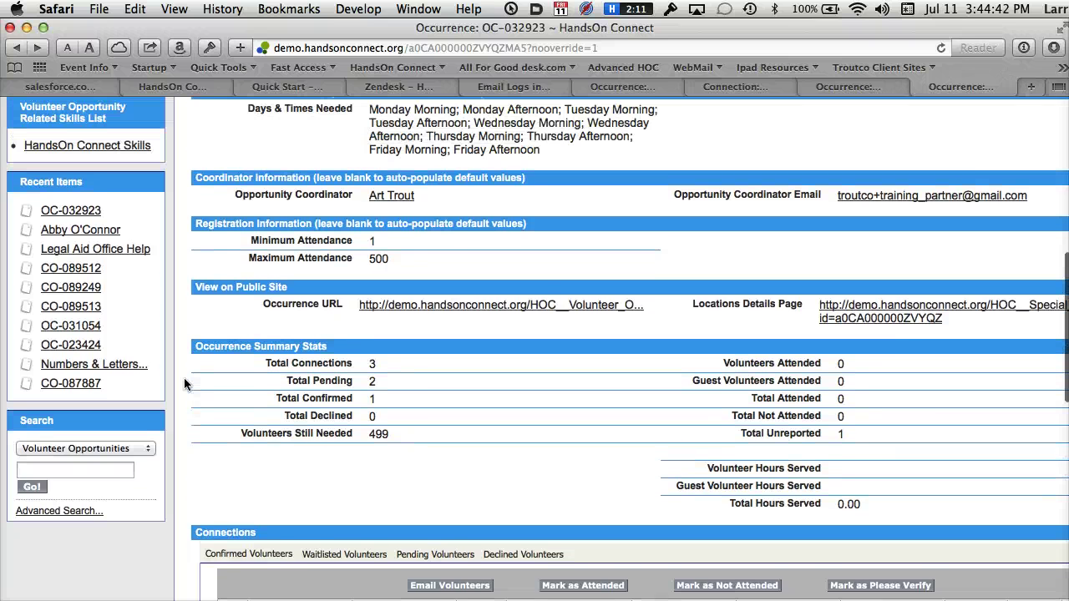
scroll(186, 384, "up", 1)
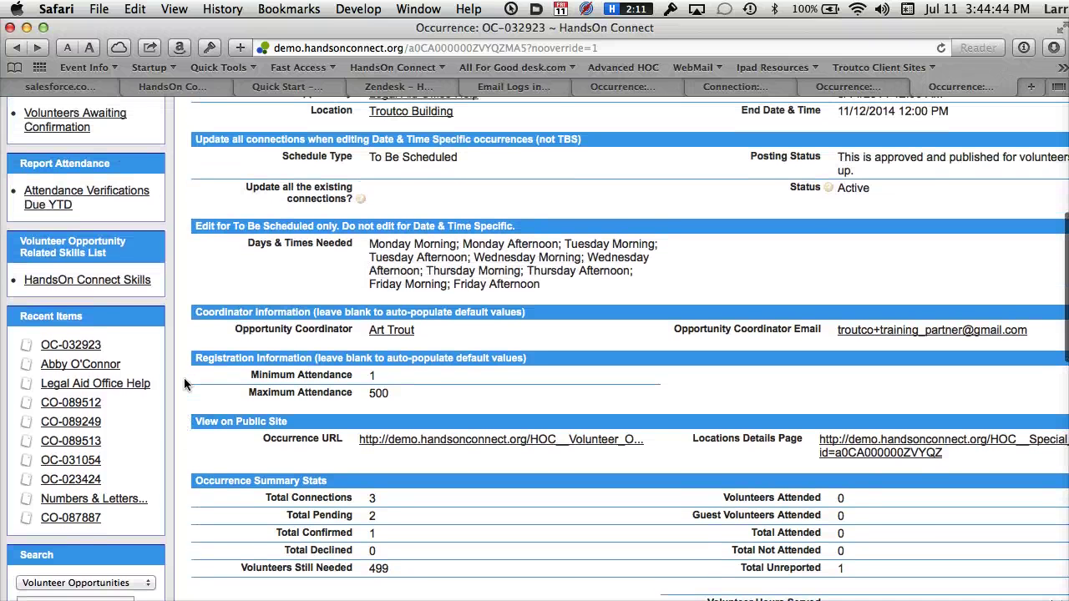